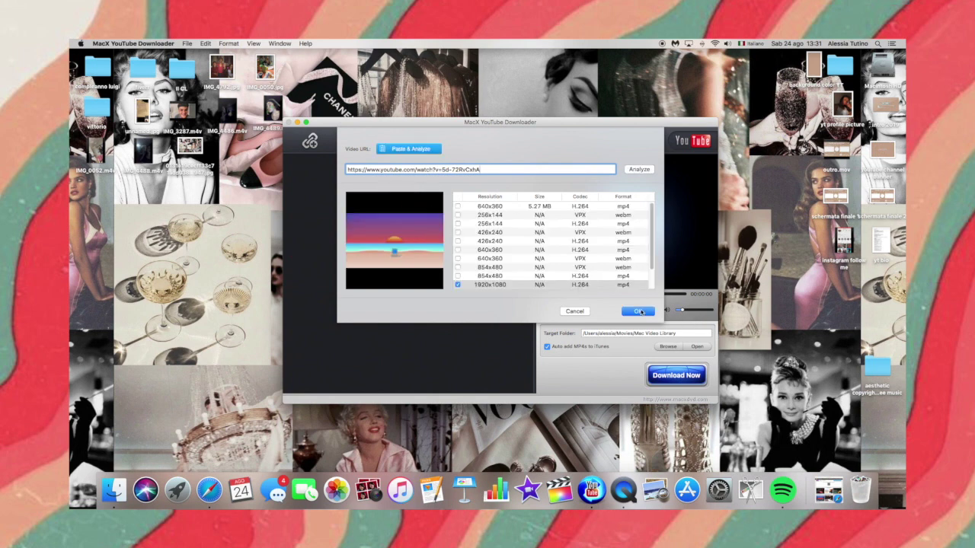
Add the 1920x1080 H.264 mp4 version of the video to the download list and download it
{"action": "left_click", "coordinate": [638, 312]}
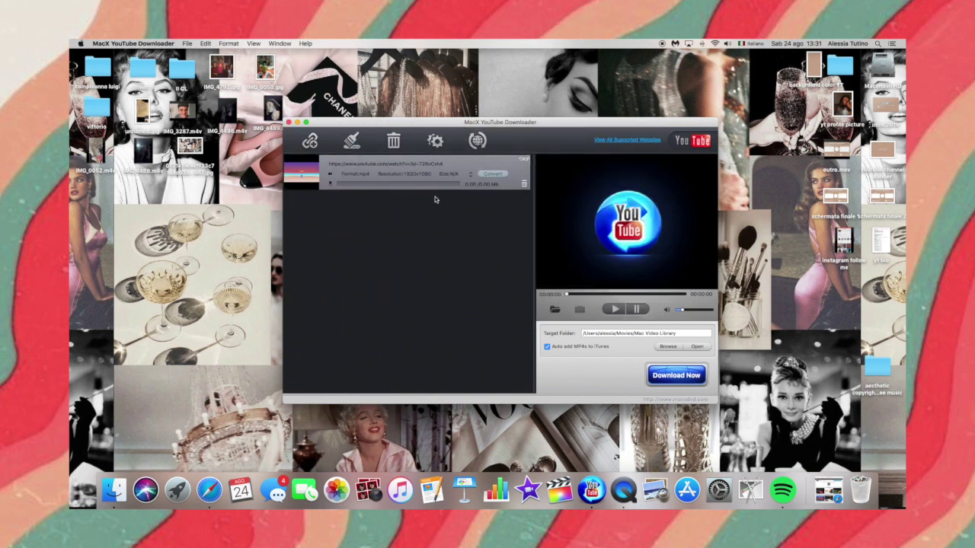
{"action": "left_click", "coordinate": [457, 170]}
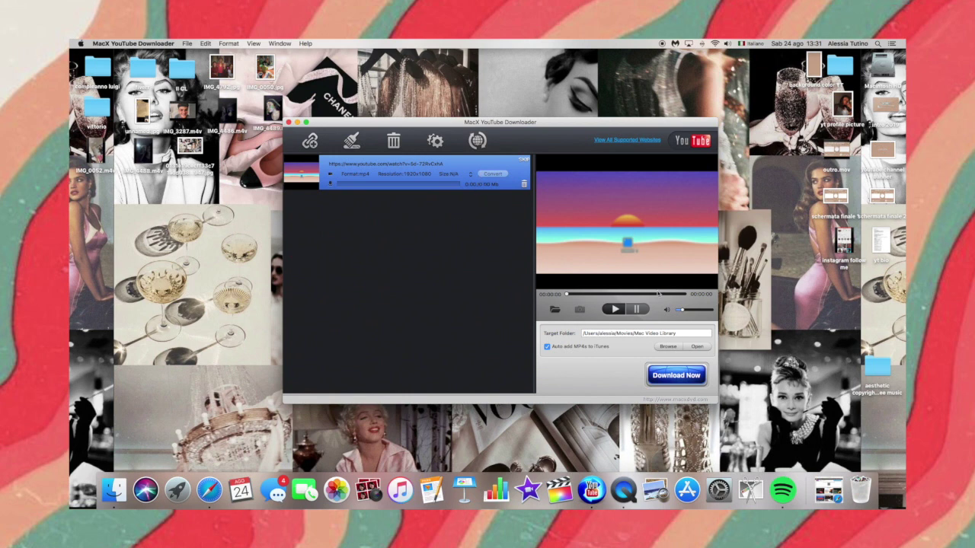
{"action": "left_click", "coordinate": [677, 376]}
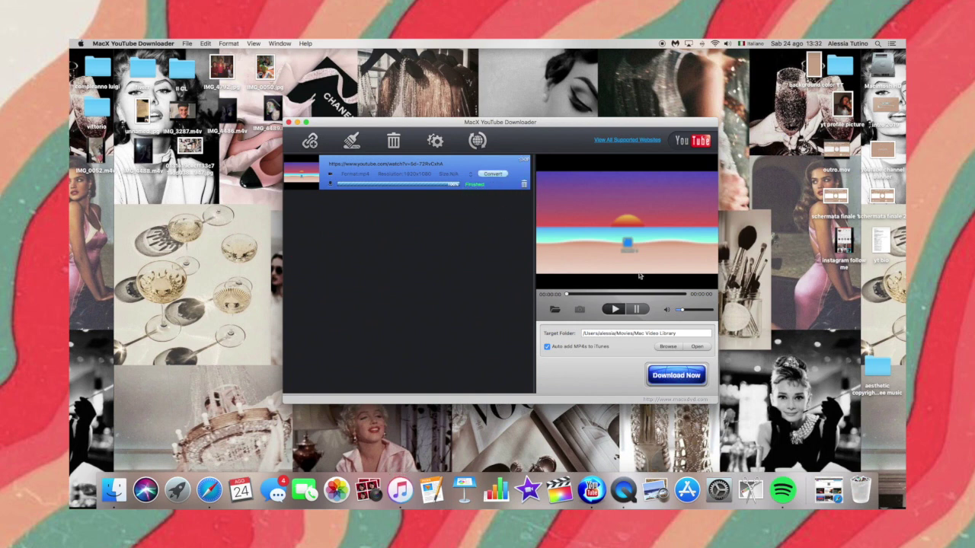
Open the download target folder, move the Surfaces - 24_7_365 video file to the desktop, and put the folder window away
{"action": "left_click", "coordinate": [695, 348]}
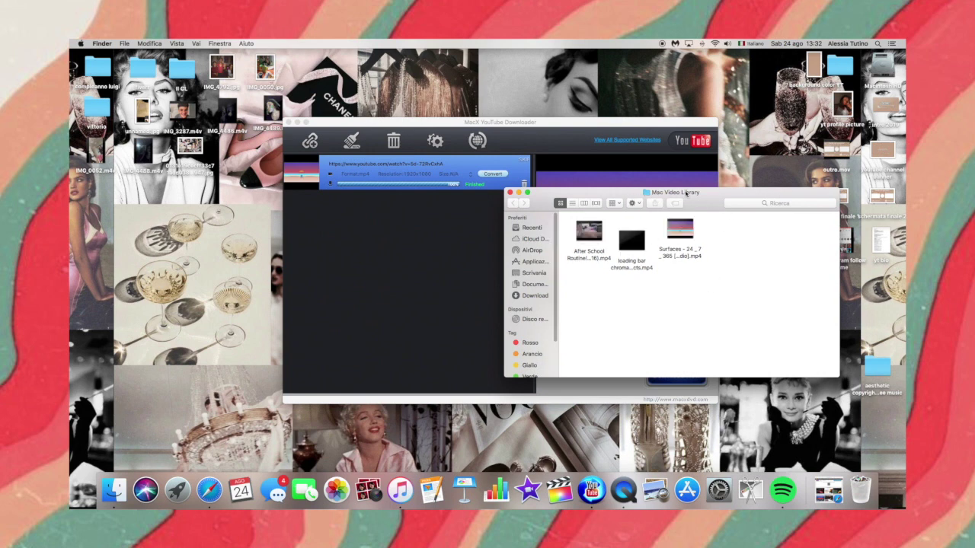
{"action": "mouse_move", "coordinate": [677, 236]}
{"action": "left_click_drag", "start_coordinate": [678, 235], "coordinate": [769, 144]}
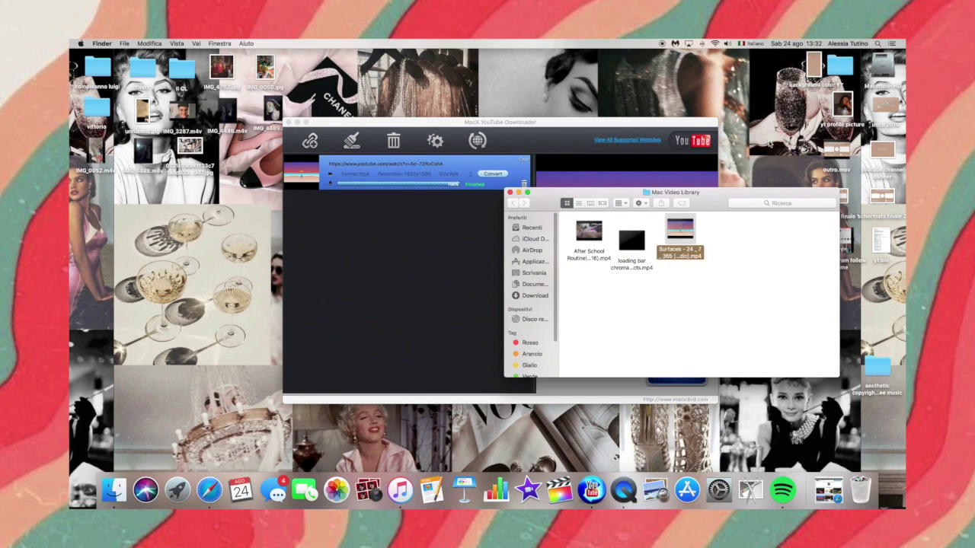
{"action": "left_click", "coordinate": [519, 193]}
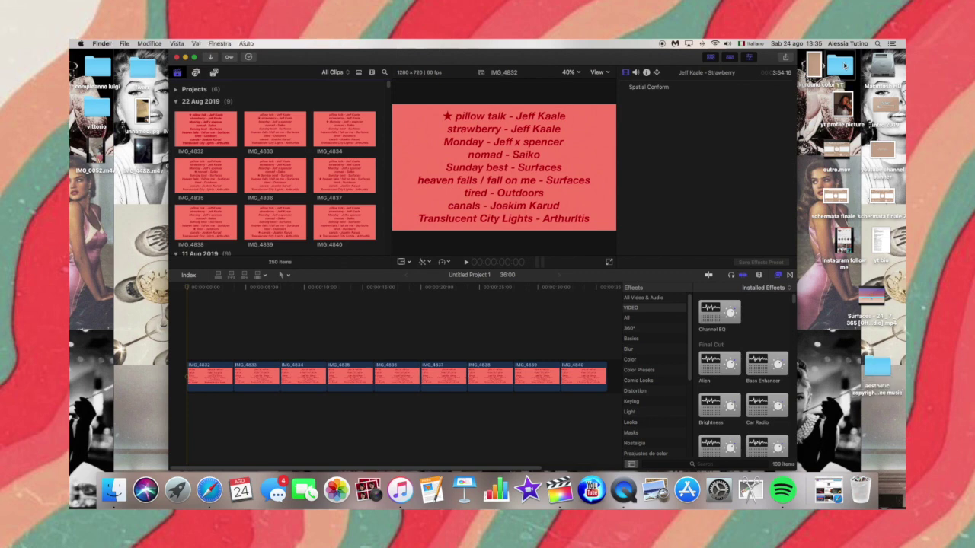
Place Jeff Kaale - pillow talk.mp4 from the YT folder's sounds subfolder under the first clip at the start of the Final Cut Pro timeline
{"action": "double_click", "coordinate": [841, 65]}
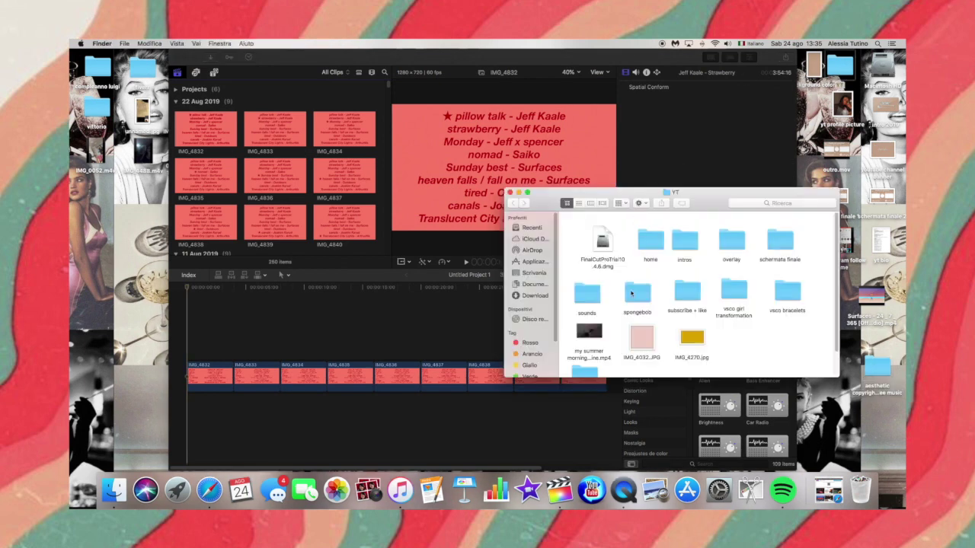
{"action": "left_click", "coordinate": [586, 297]}
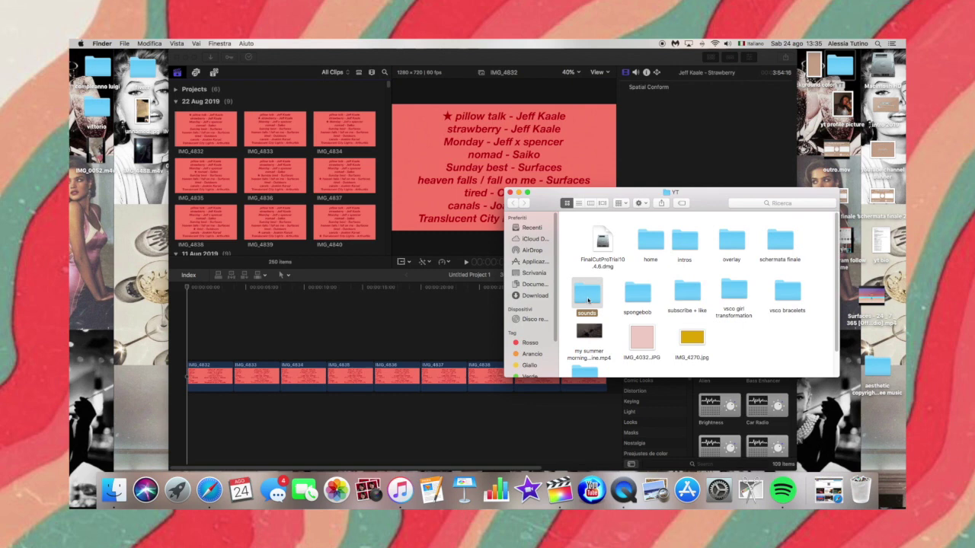
{"action": "double_click", "coordinate": [588, 297]}
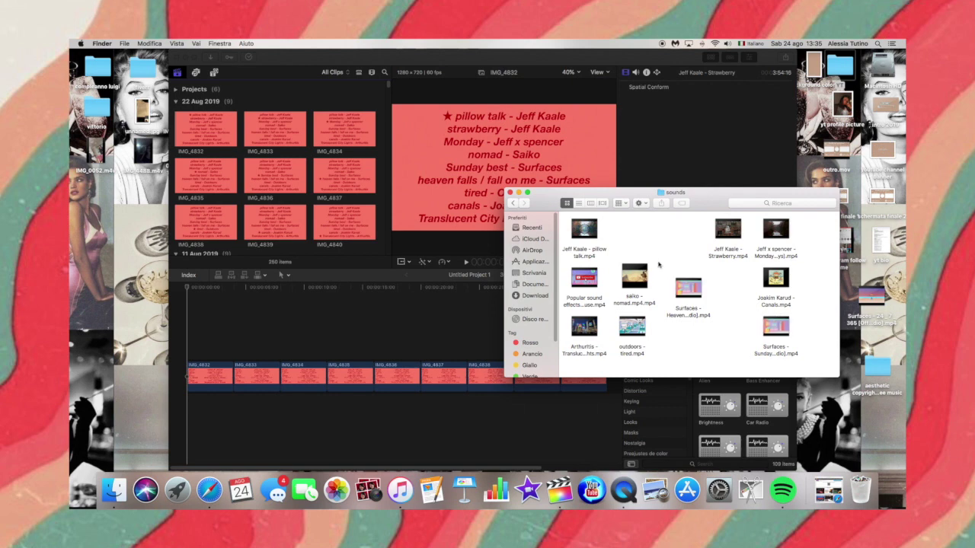
{"action": "mouse_move", "coordinate": [587, 230]}
{"action": "left_click_drag", "start_coordinate": [586, 229], "coordinate": [205, 402]}
{"action": "left_click", "coordinate": [294, 341]}
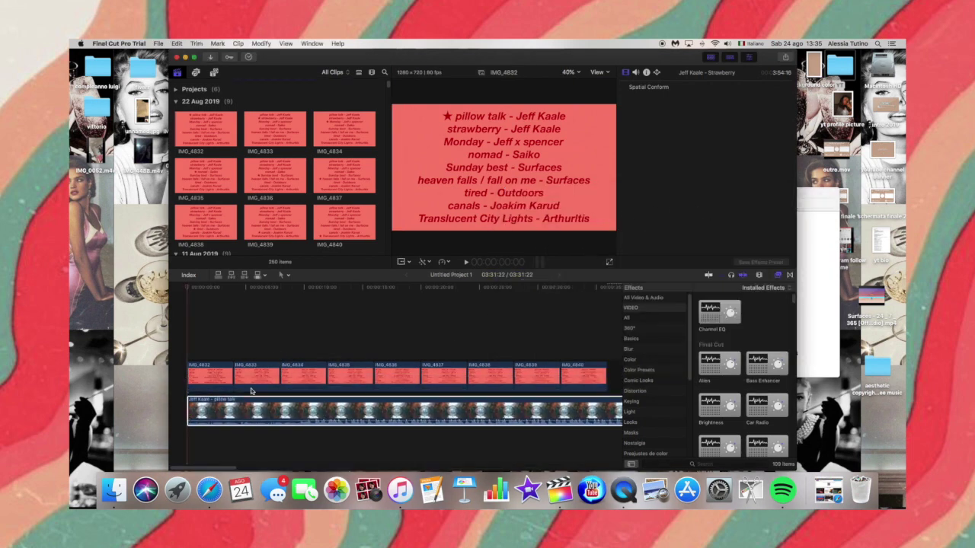
Split the pillow talk clip at the end of IMG_4832 and delete the part after the cut
{"action": "key", "text": "super+b"}
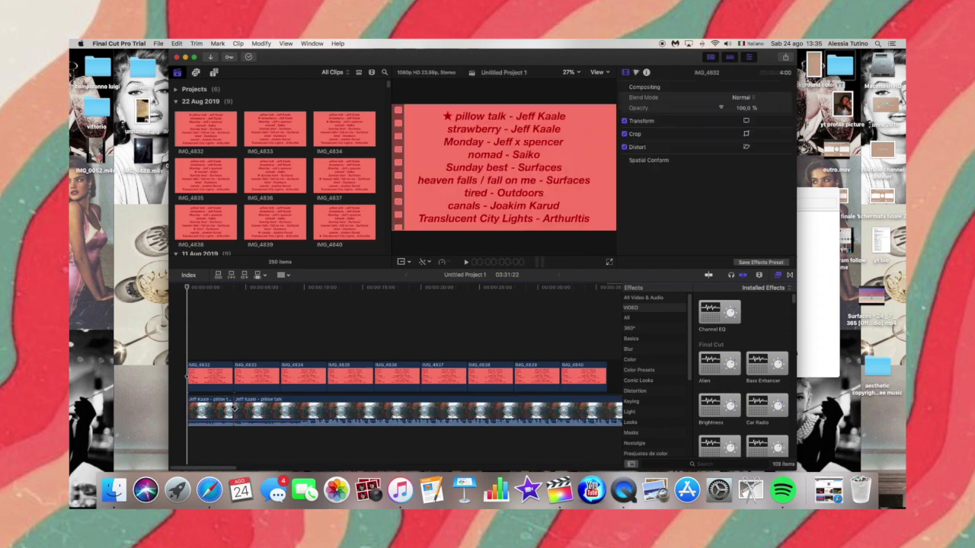
{"action": "key", "text": "a"}
{"action": "left_click", "coordinate": [259, 408]}
{"action": "key", "text": "Delete"}
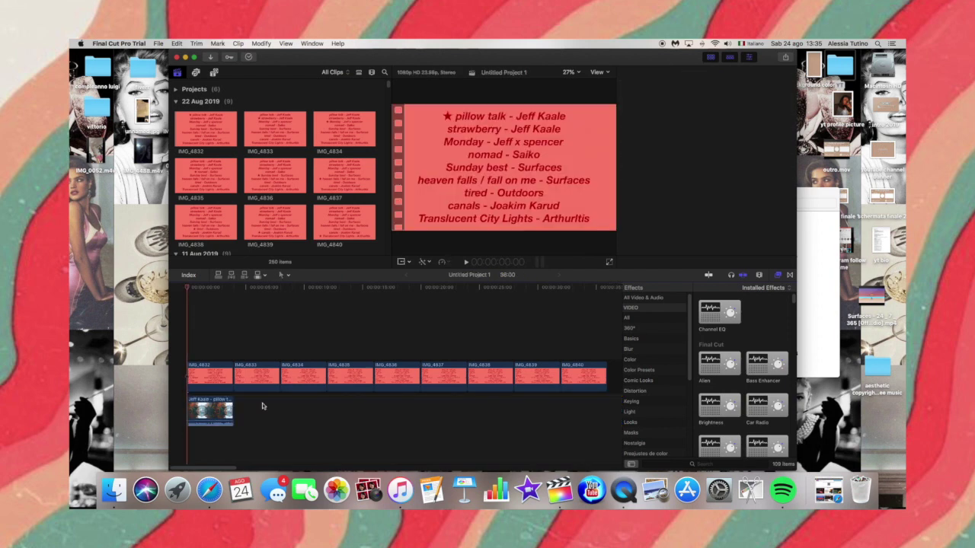
Play the timeline from the start to check the IMG_4832 clip with the trimmed pillow talk music
{"action": "left_click", "coordinate": [202, 376]}
{"action": "left_click", "coordinate": [192, 410]}
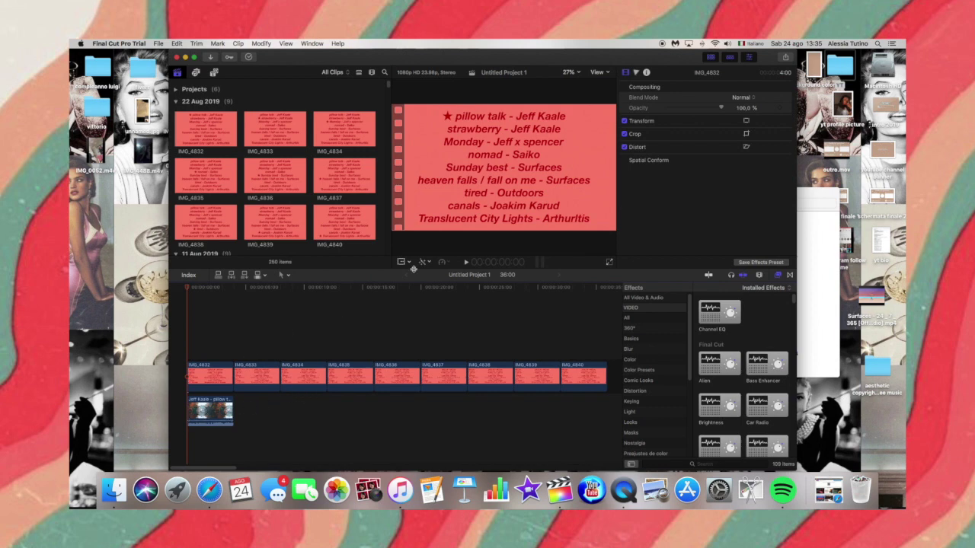
{"action": "left_click", "coordinate": [467, 263]}
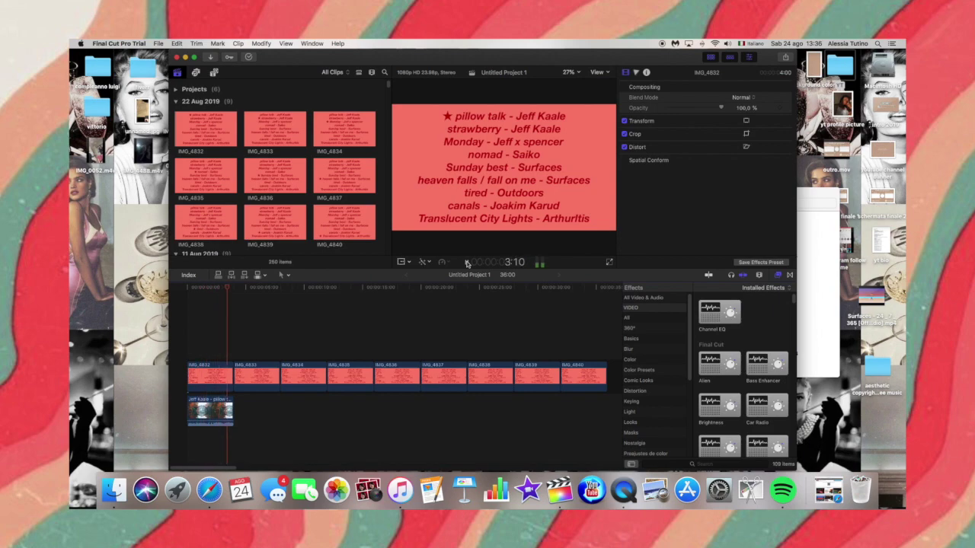
{"action": "left_click", "coordinate": [467, 263]}
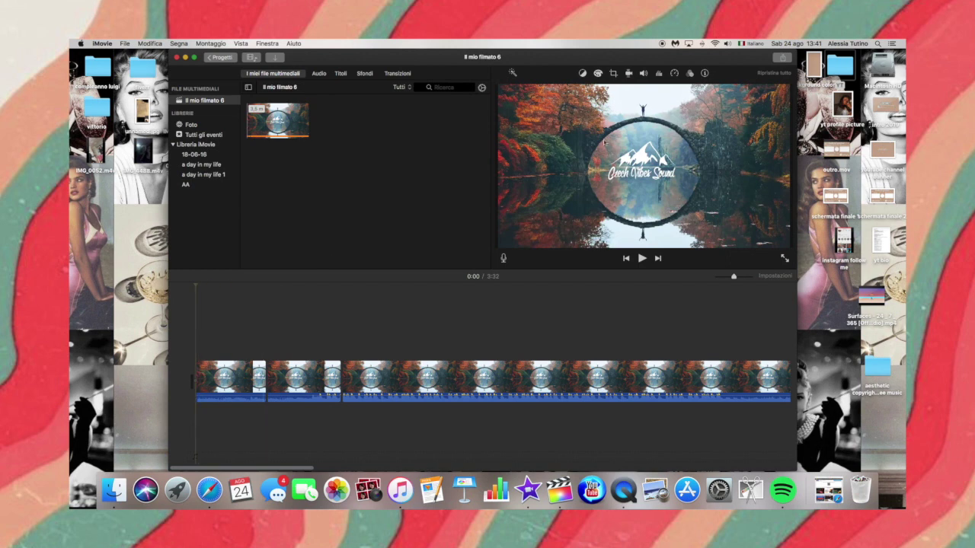
Apply the Telefono audio effect to the first clip in the iMovie timeline
{"action": "left_click", "coordinate": [690, 74]}
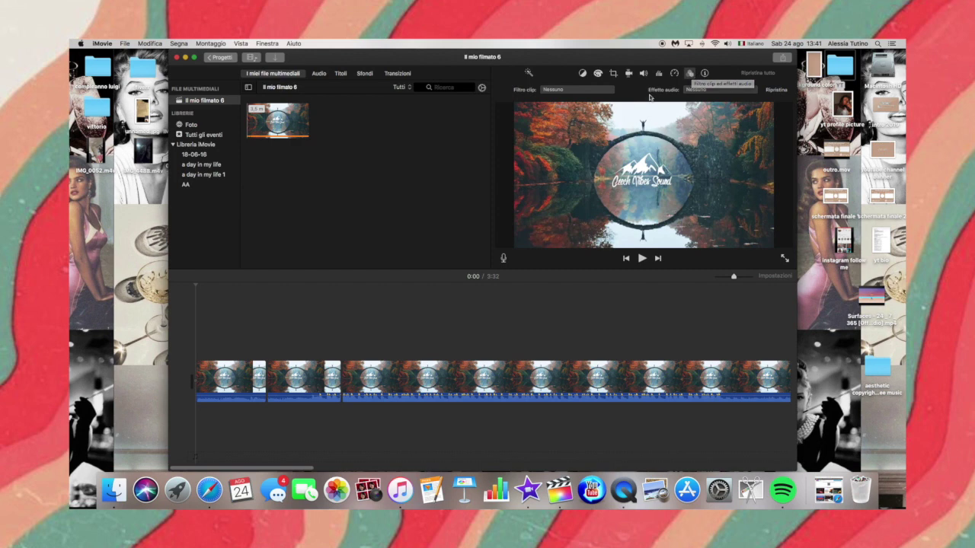
{"action": "left_click", "coordinate": [722, 91]}
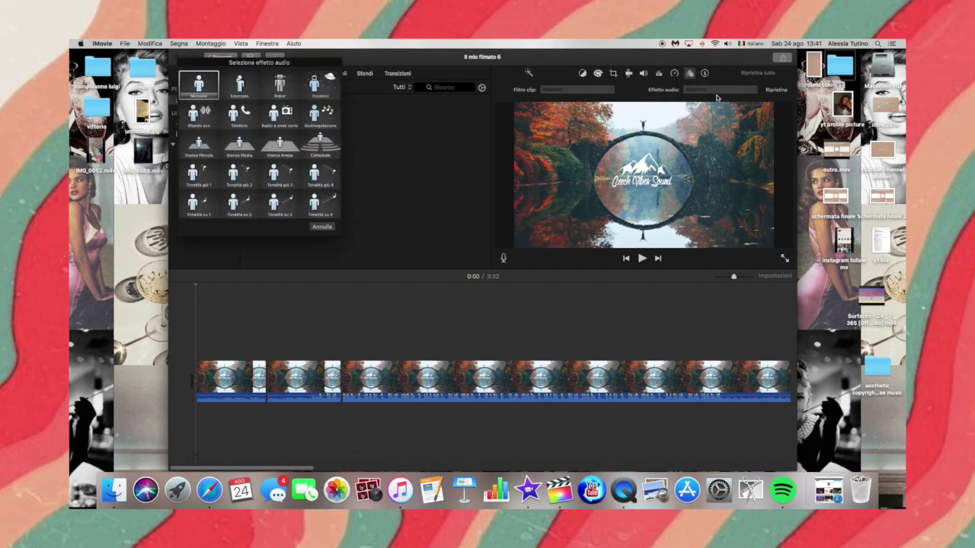
{"action": "left_click", "coordinate": [243, 112]}
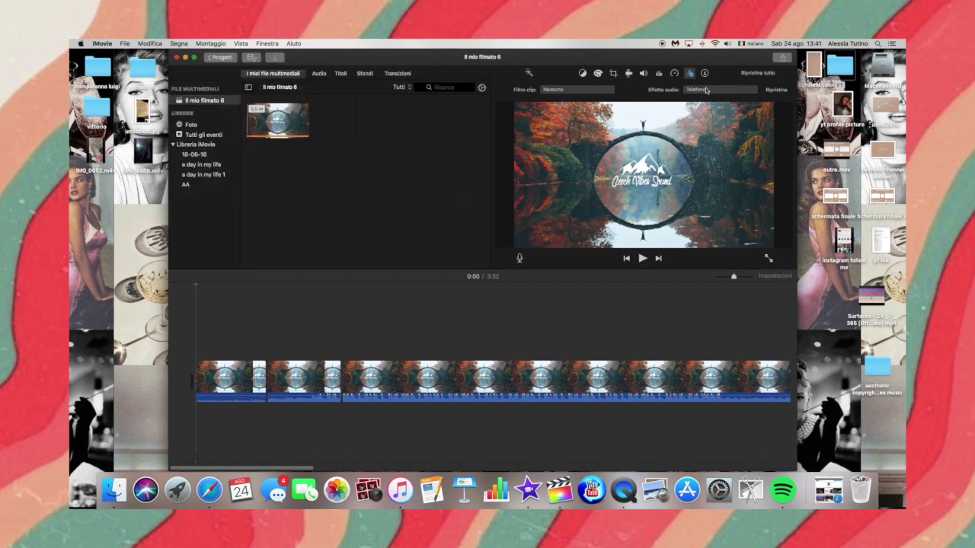
Play the first clip from its beginning to hear the audio effect, and return the playhead to the second clip's start
{"action": "left_click", "coordinate": [198, 366]}
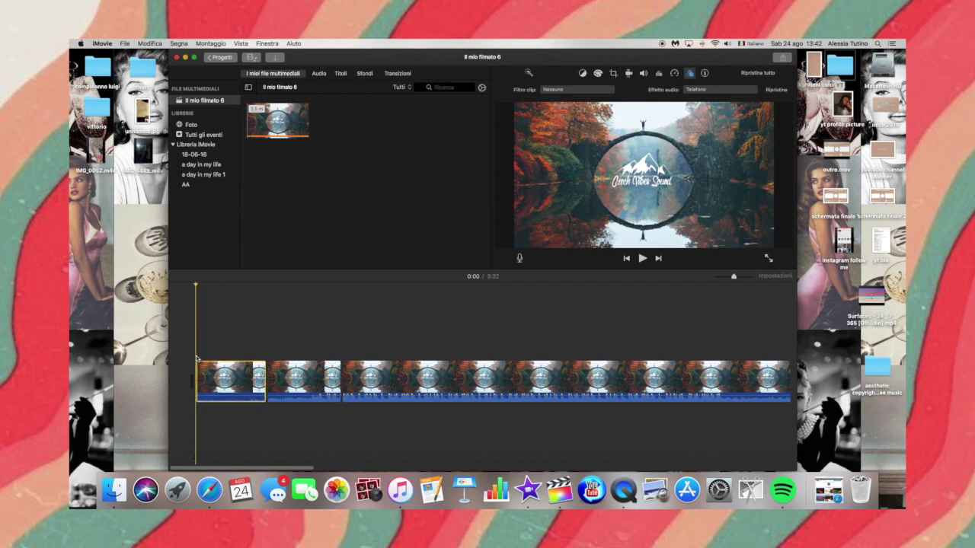
{"action": "left_click", "coordinate": [642, 259]}
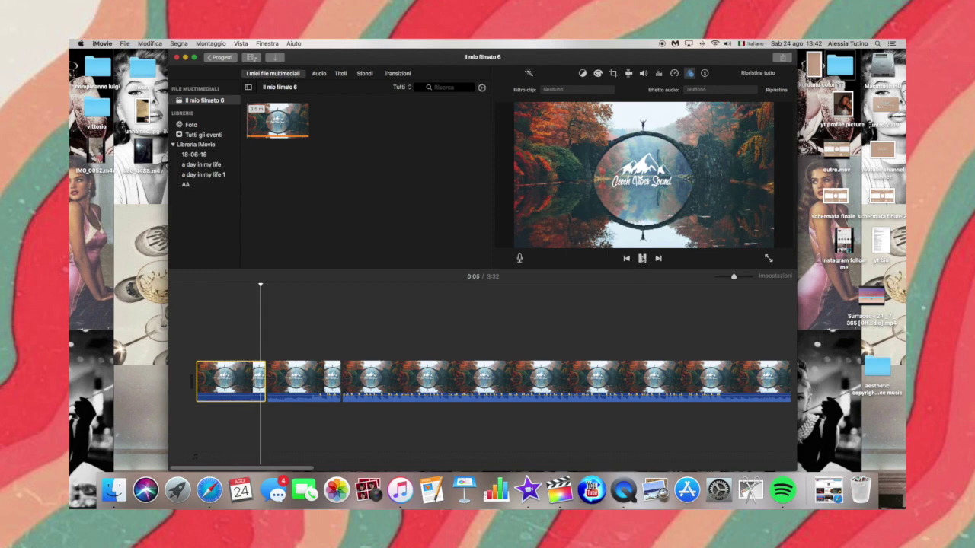
{"action": "left_click", "coordinate": [642, 259]}
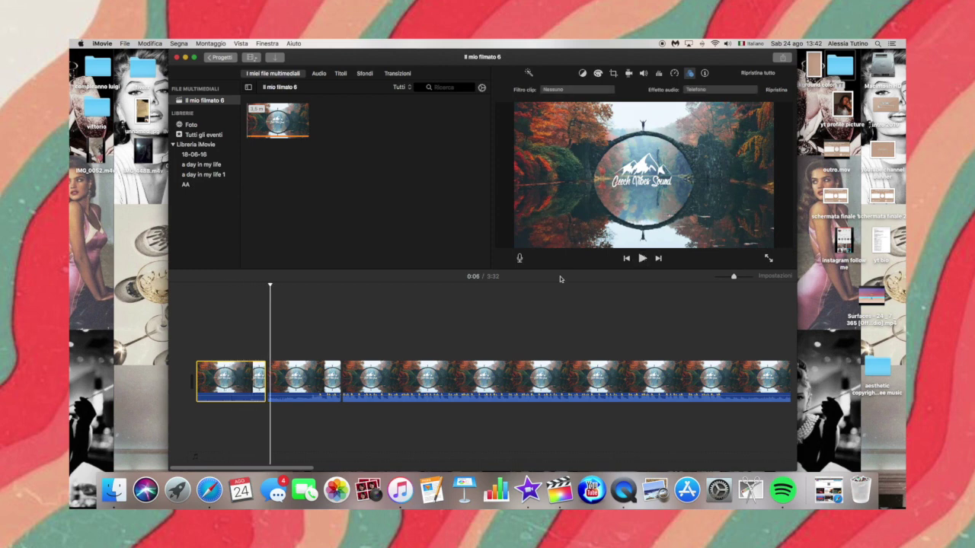
{"action": "left_click", "coordinate": [268, 288]}
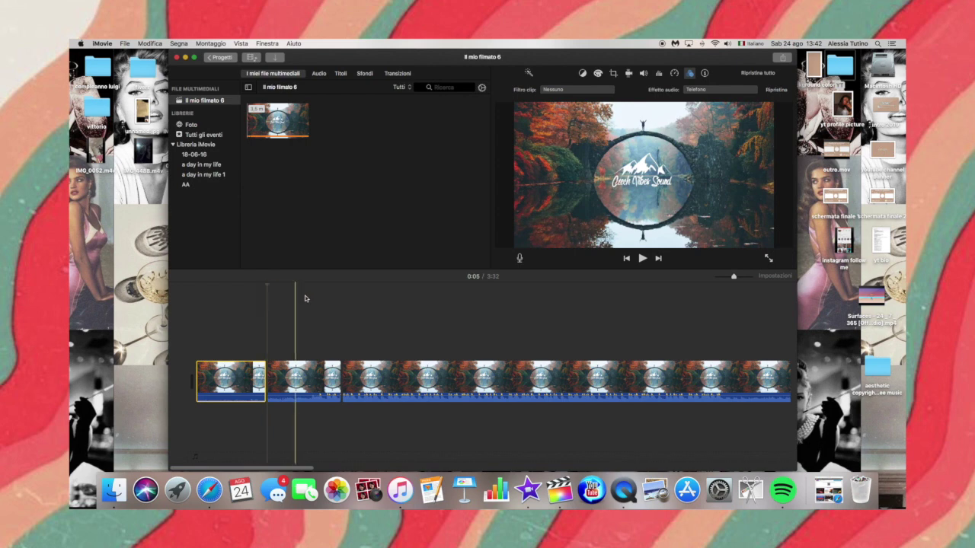
Apply the Smorzato audio effect to the second clip and play that clip to hear it
{"action": "left_click", "coordinate": [697, 91]}
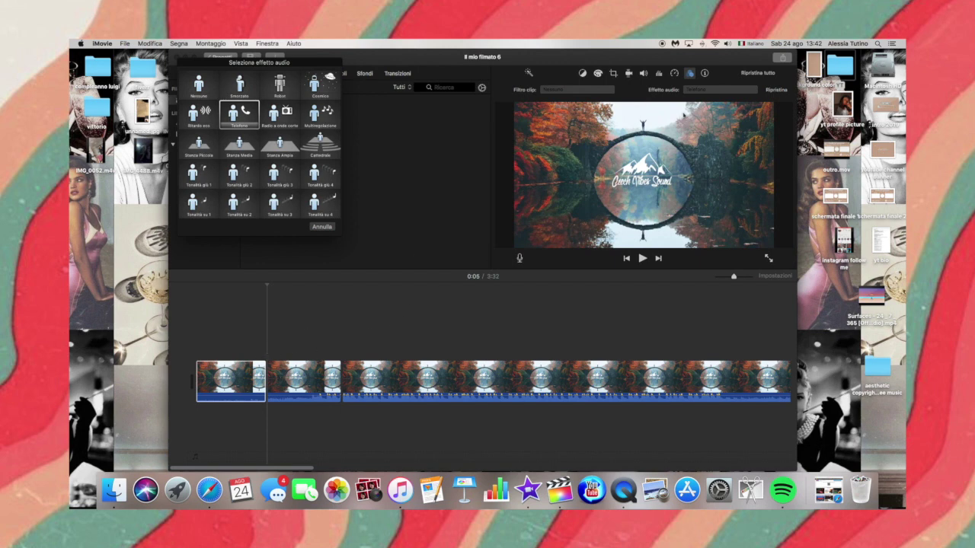
{"action": "left_click", "coordinate": [321, 227]}
{"action": "left_click", "coordinate": [280, 377]}
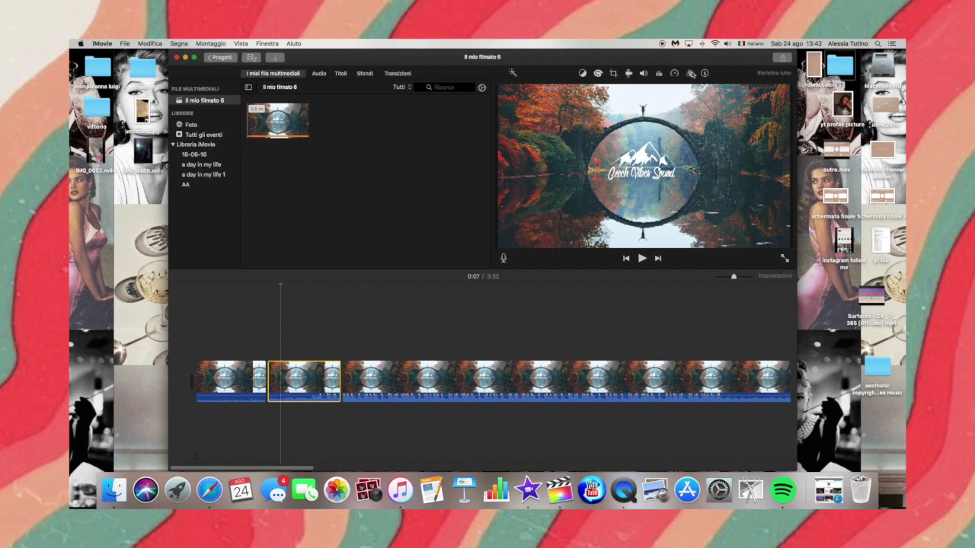
{"action": "left_click", "coordinate": [690, 73]}
{"action": "left_click", "coordinate": [704, 90]}
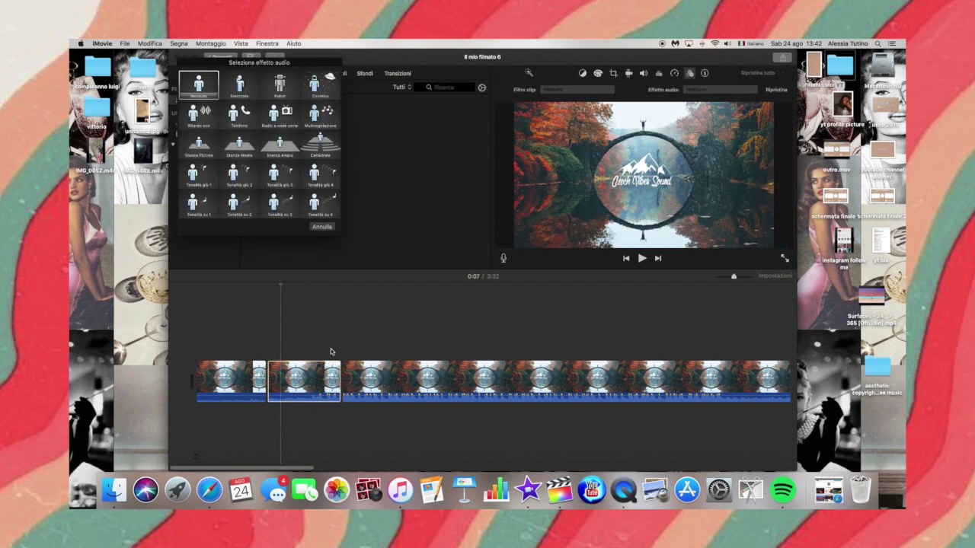
{"action": "left_click", "coordinate": [323, 227]}
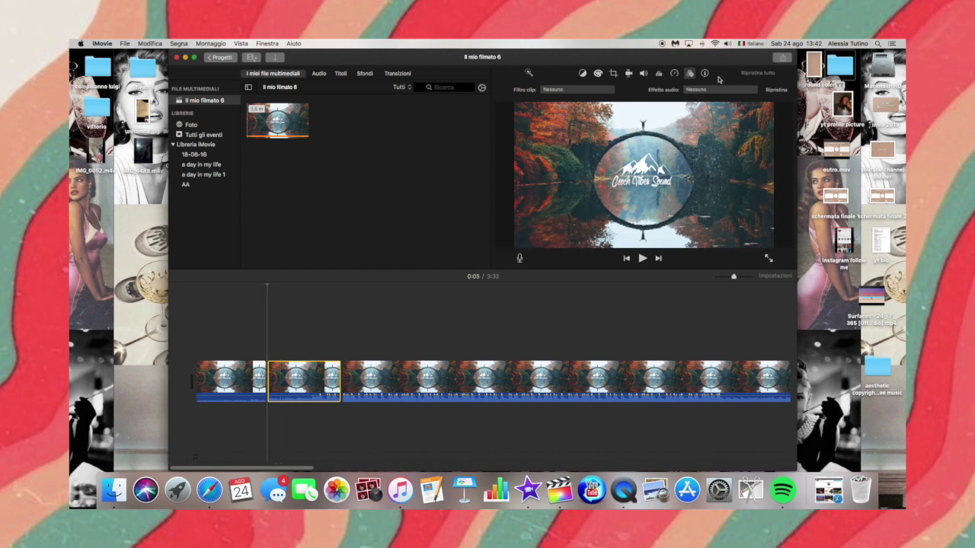
{"action": "left_click", "coordinate": [709, 92]}
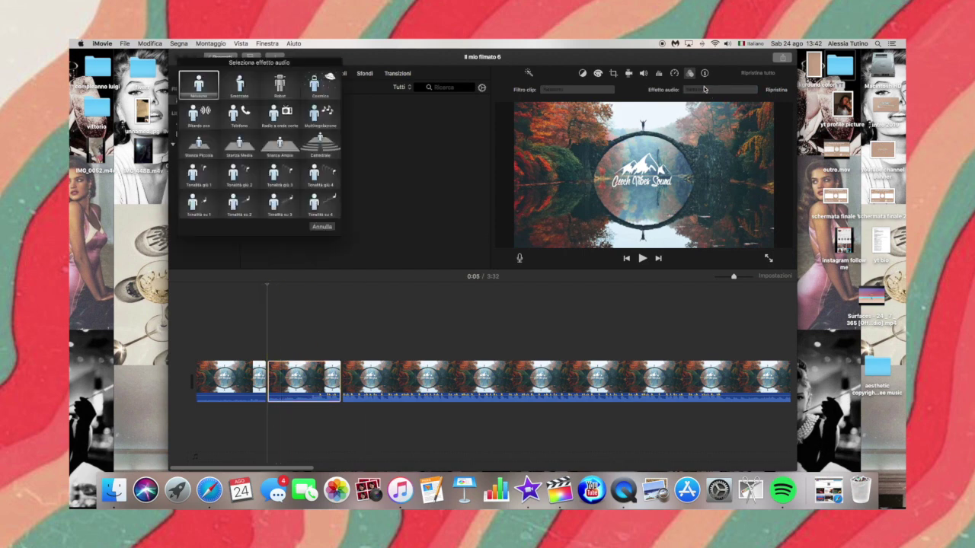
{"action": "left_click", "coordinate": [241, 85]}
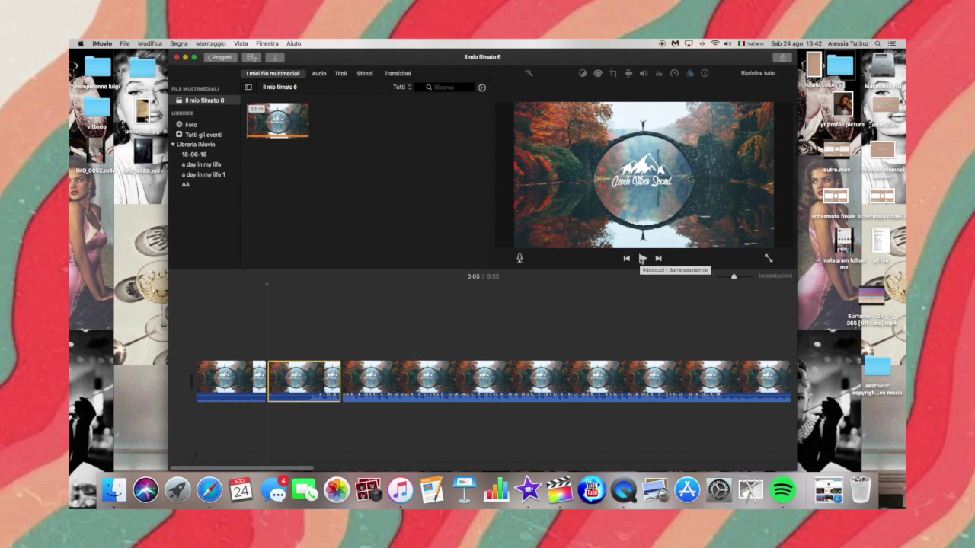
{"action": "left_click", "coordinate": [642, 259]}
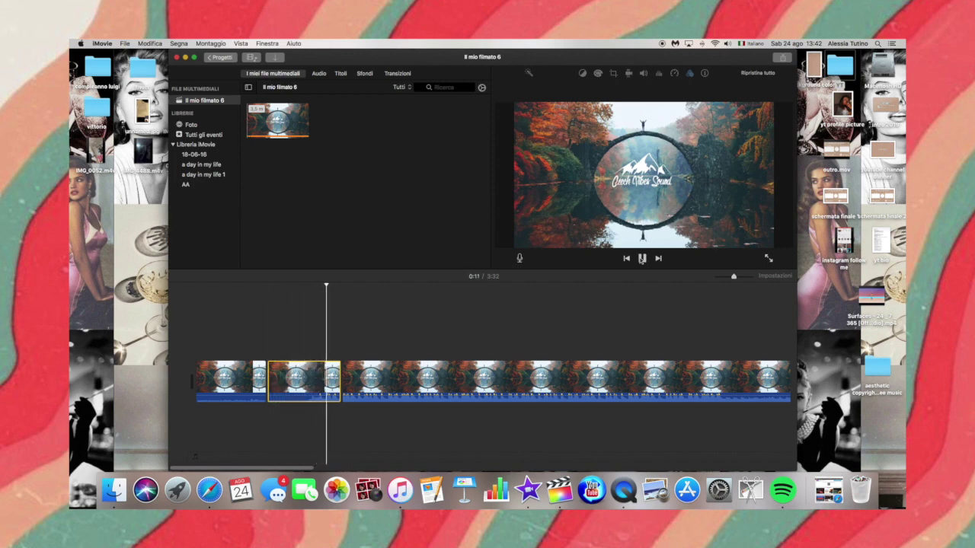
{"action": "left_click", "coordinate": [642, 259]}
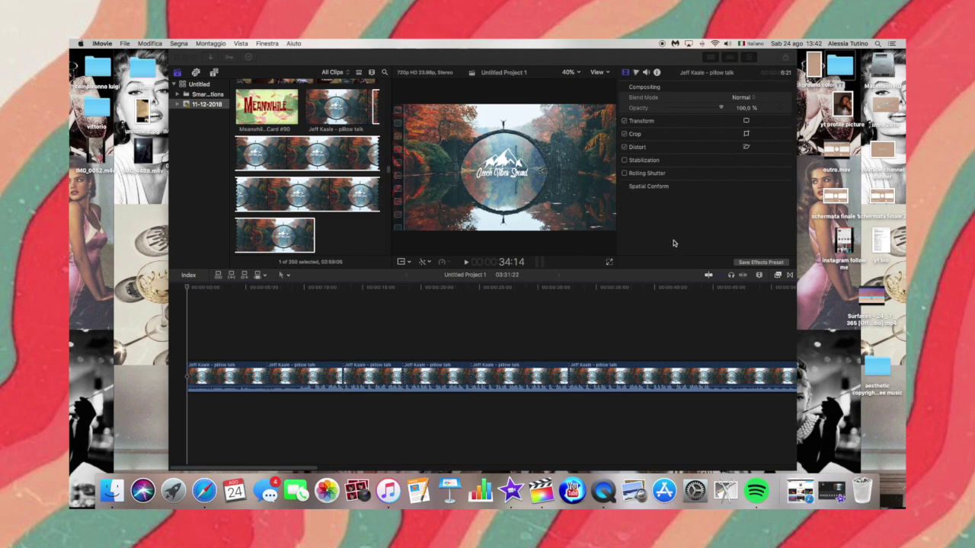
Show the effects browser in Final Cut Pro and look through all audio effects down to Telephone and Television
{"action": "left_click", "coordinate": [779, 277]}
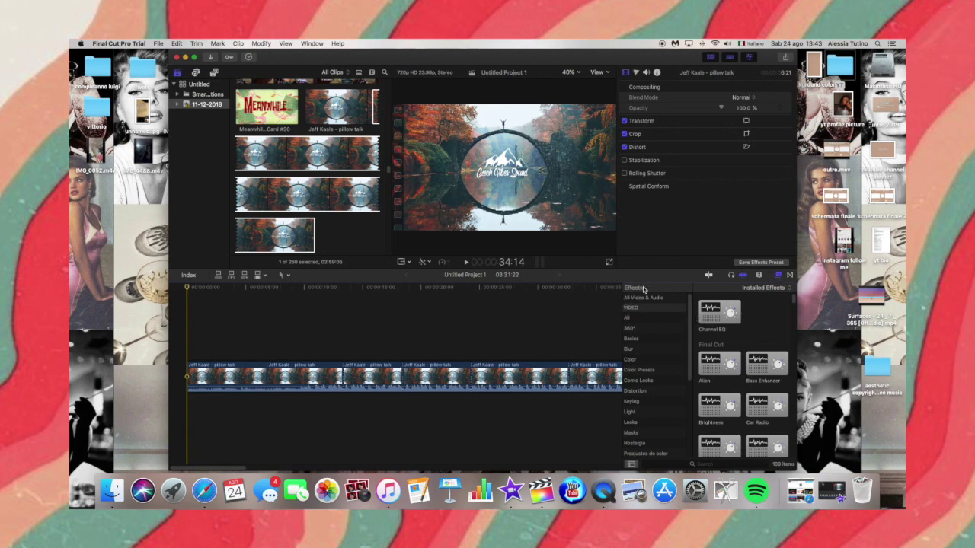
{"action": "left_click_drag", "start_coordinate": [691, 319], "coordinate": [685, 405]}
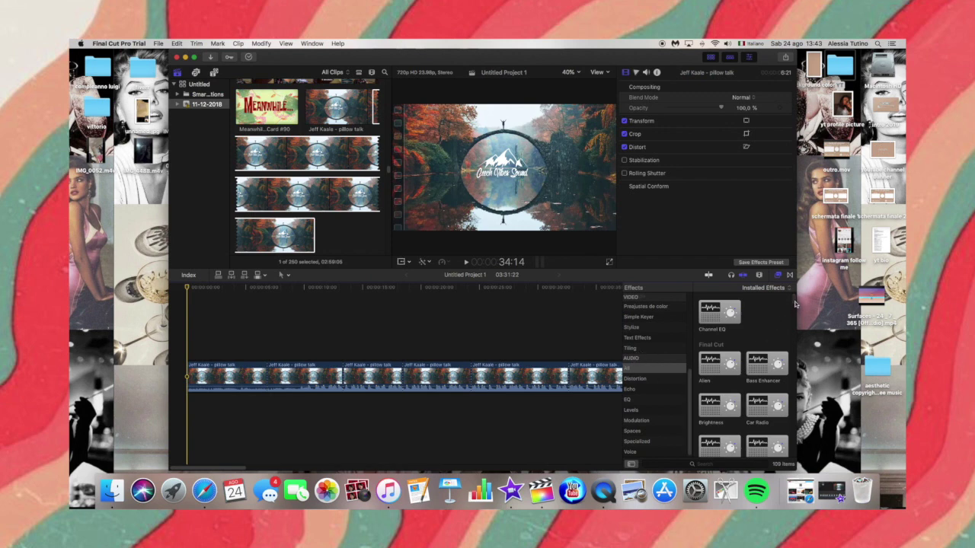
{"action": "scroll", "coordinate": [759, 435], "scroll_direction": "down", "scroll_amount": 5}
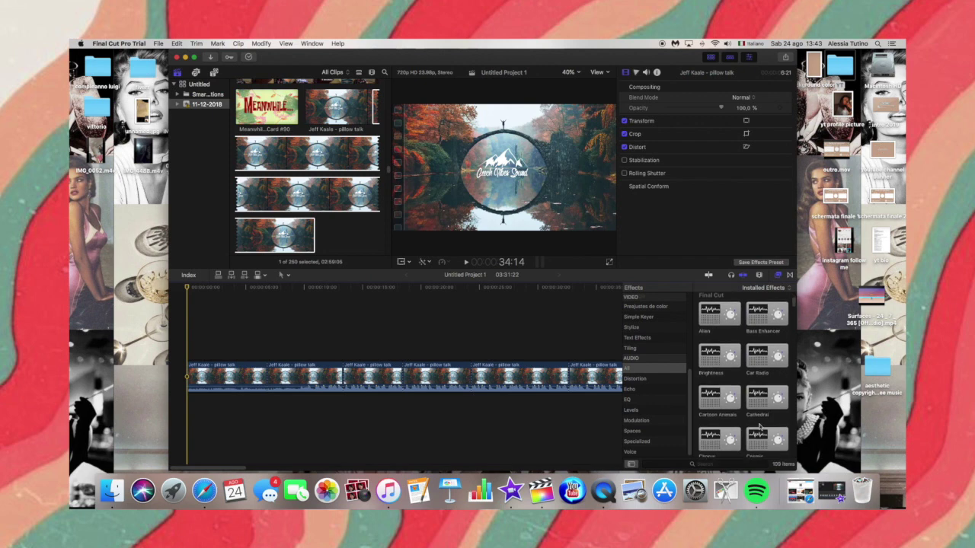
{"action": "scroll", "coordinate": [759, 427], "scroll_direction": "down", "scroll_amount": 10}
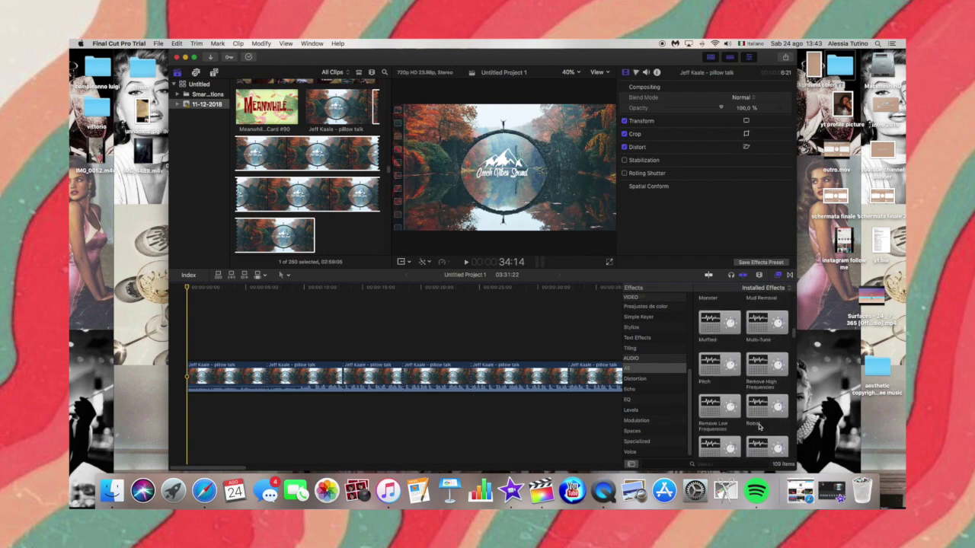
{"action": "scroll", "coordinate": [760, 427], "scroll_direction": "down", "scroll_amount": 5}
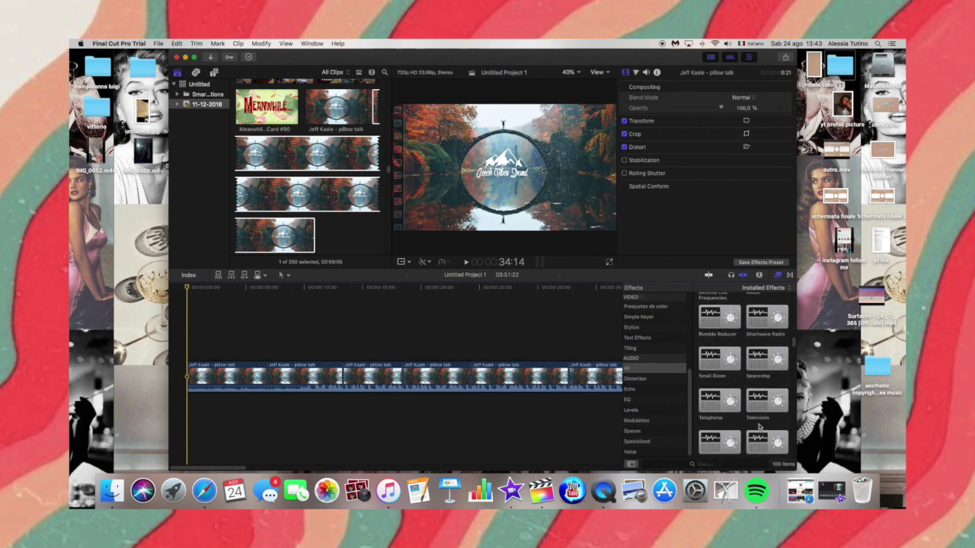
Apply the Television audio effect to the first timeline clip and play that clip to hear it
{"action": "left_click_drag", "start_coordinate": [763, 412], "coordinate": [451, 439]}
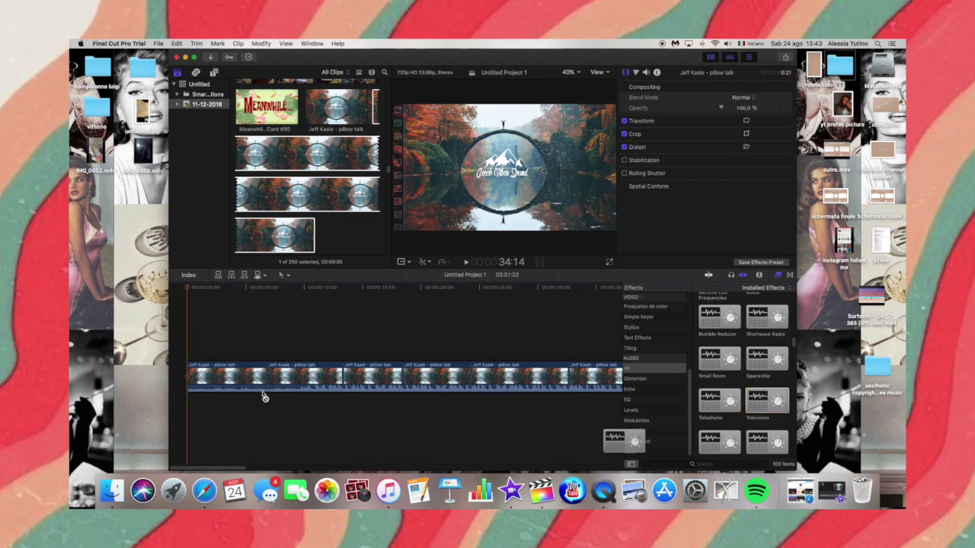
{"action": "left_click_drag", "start_coordinate": [264, 396], "coordinate": [262, 394]}
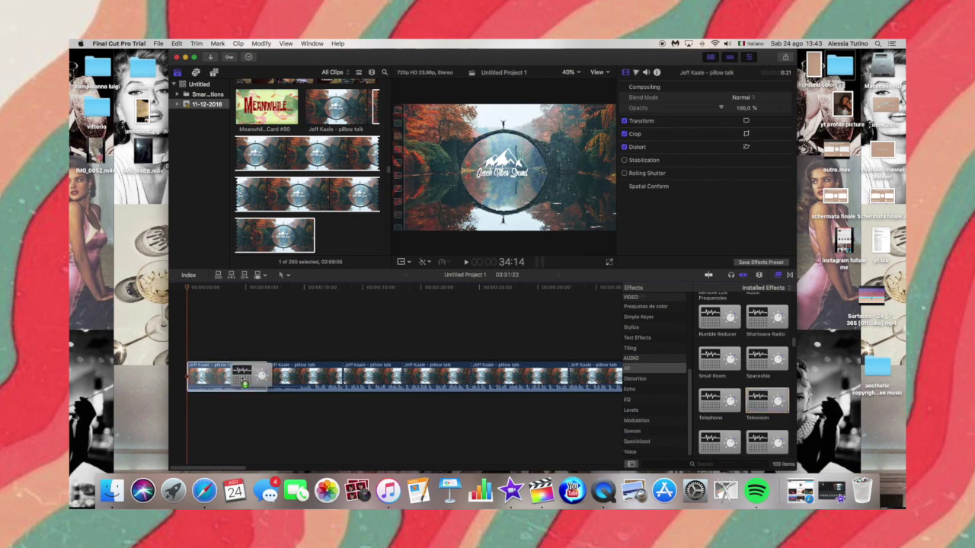
{"action": "left_click", "coordinate": [466, 263]}
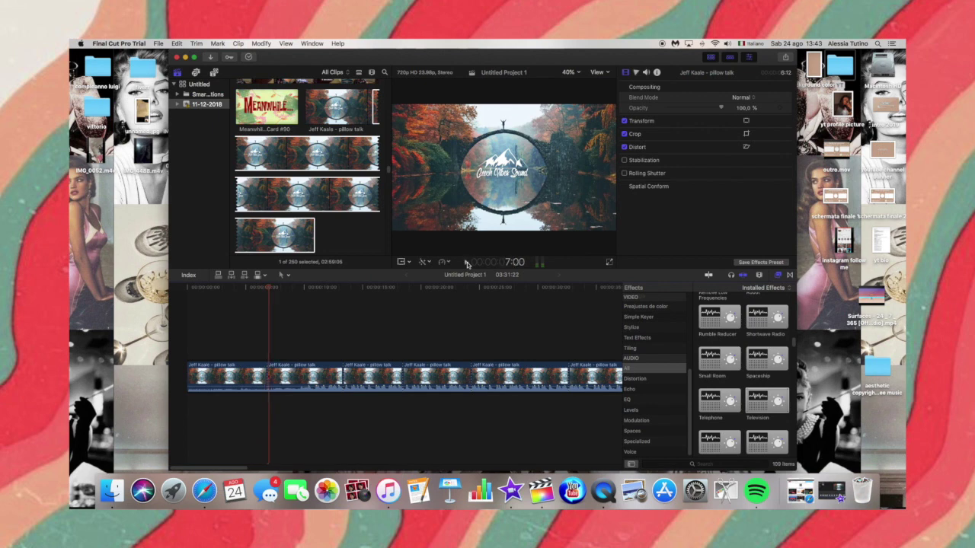
Apply the Car Radio audio effect to the second timeline clip and play that clip to hear it
{"action": "scroll", "coordinate": [781, 329], "scroll_direction": "up", "scroll_amount": 10}
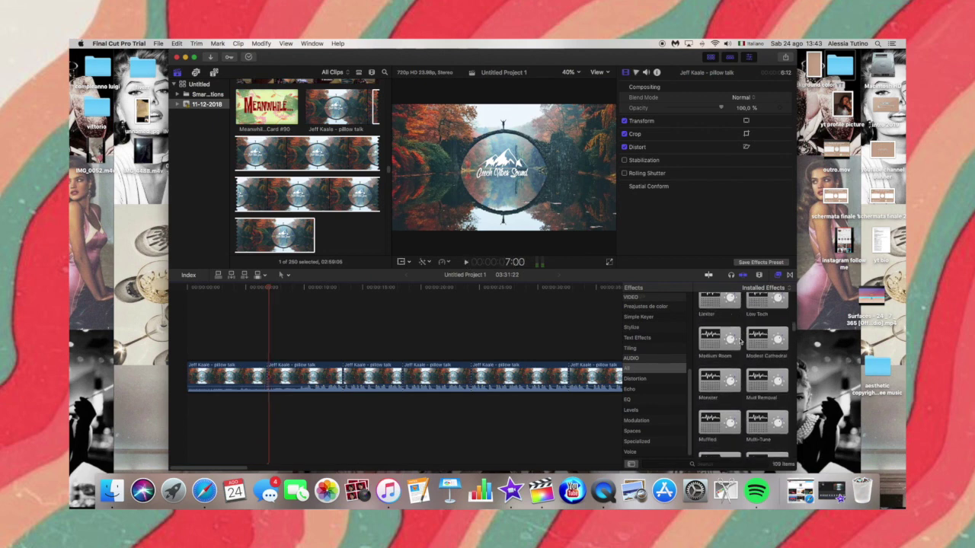
{"action": "scroll", "coordinate": [740, 342], "scroll_direction": "up", "scroll_amount": 5}
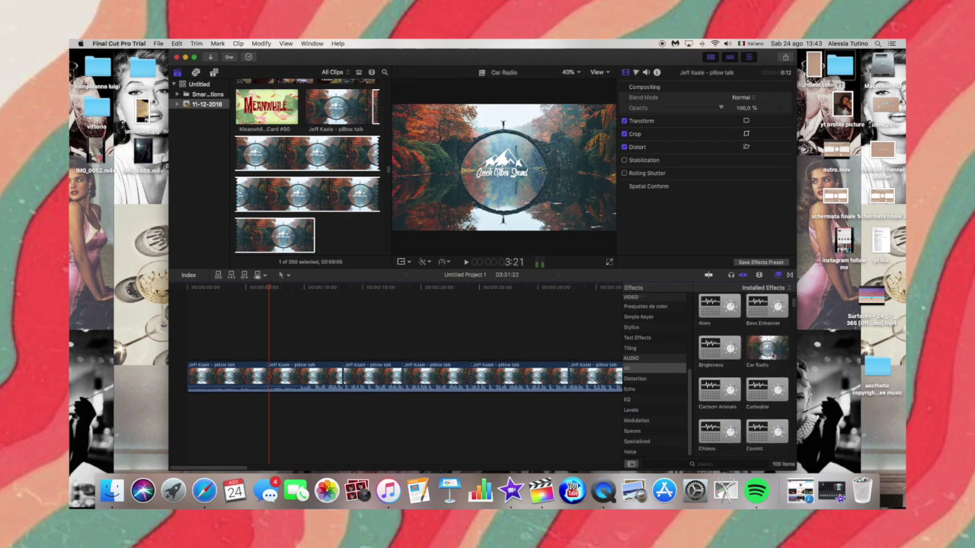
{"action": "left_click_drag", "start_coordinate": [771, 355], "coordinate": [308, 375]}
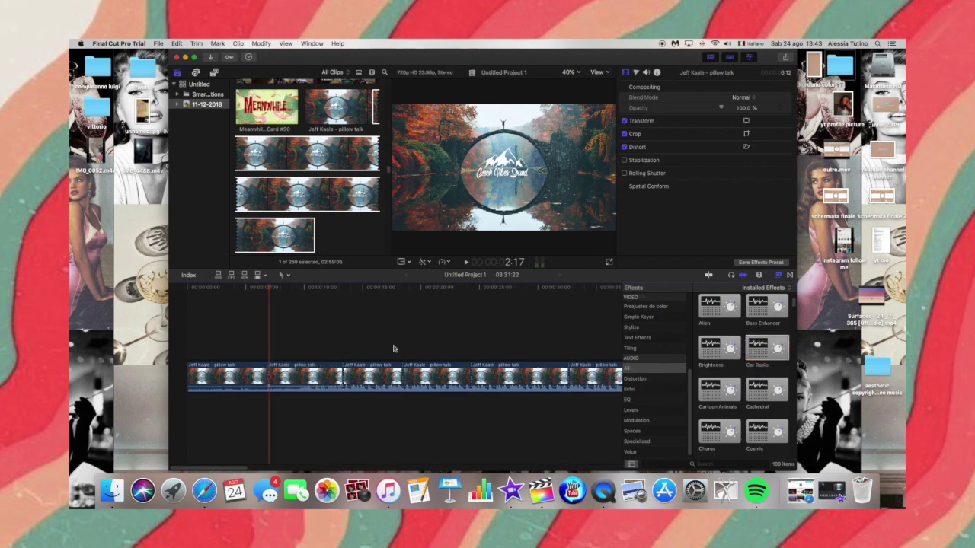
{"action": "left_click", "coordinate": [467, 263]}
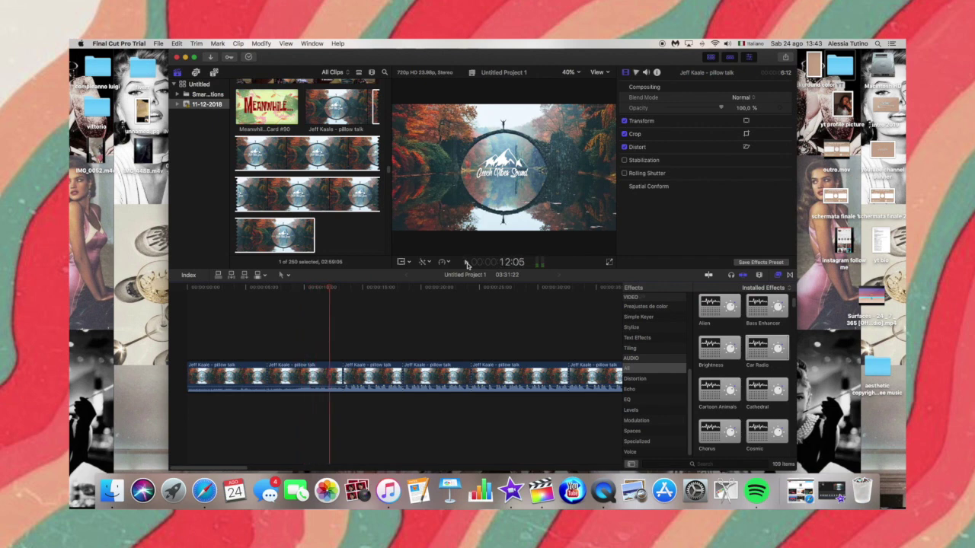
Apply the Telephone audio effect to the third timeline clip and play it from its start to hear the effect
{"action": "scroll", "coordinate": [717, 344], "scroll_direction": "down", "scroll_amount": 10}
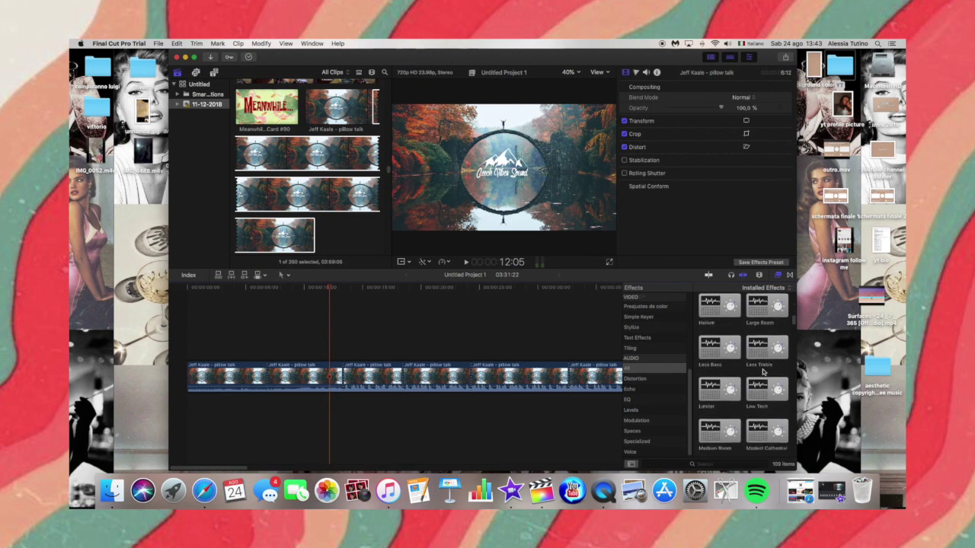
{"action": "scroll", "coordinate": [763, 372], "scroll_direction": "down", "scroll_amount": 5}
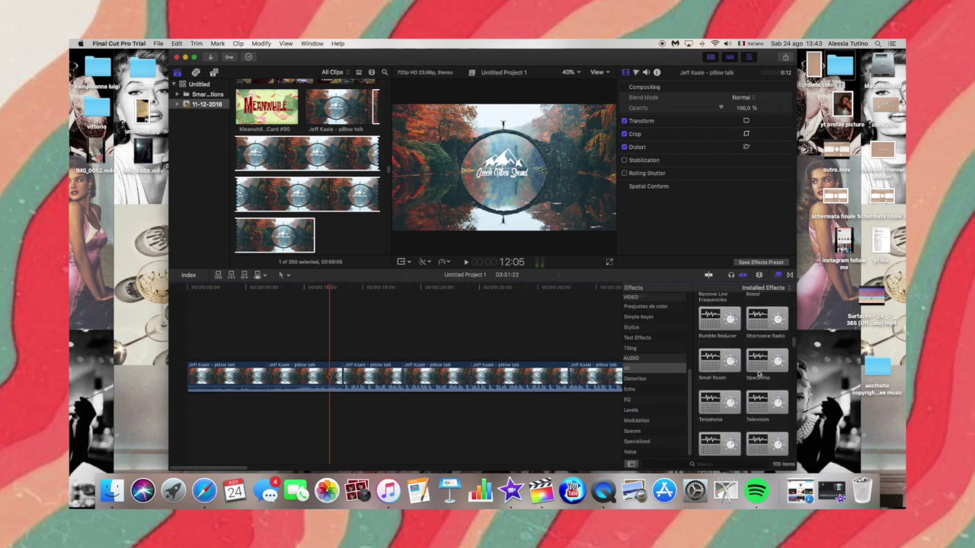
{"action": "left_click_drag", "start_coordinate": [718, 406], "coordinate": [366, 377]}
{"action": "left_click", "coordinate": [342, 349]}
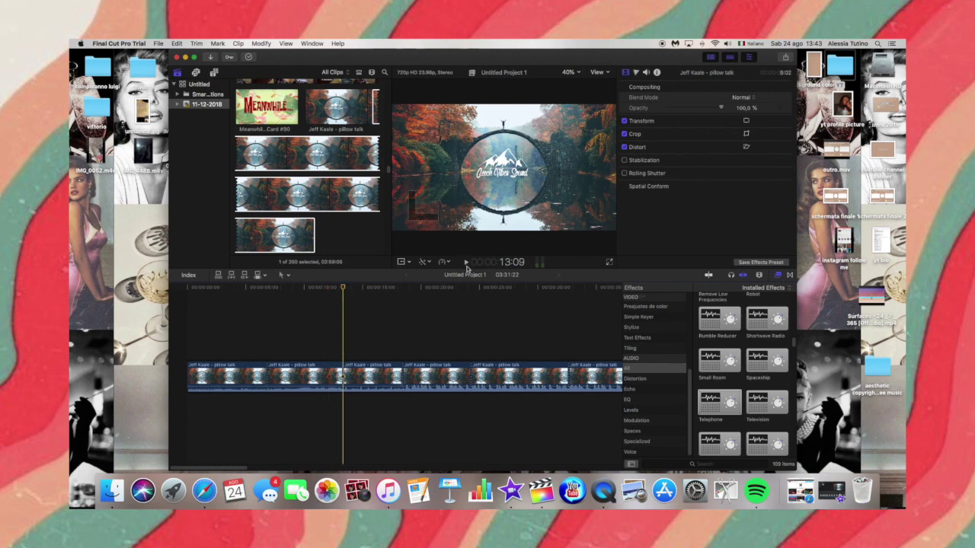
{"action": "left_click", "coordinate": [467, 263]}
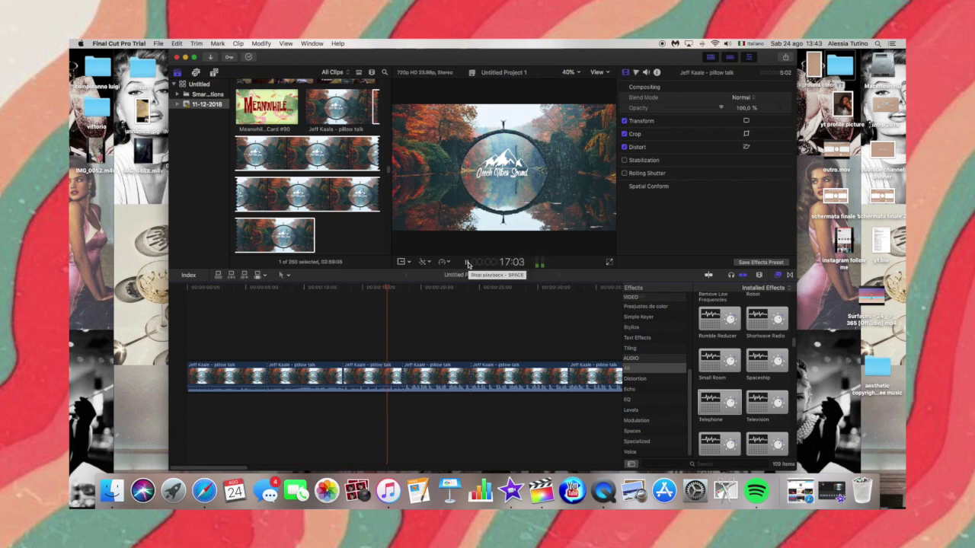
{"action": "left_click", "coordinate": [468, 263]}
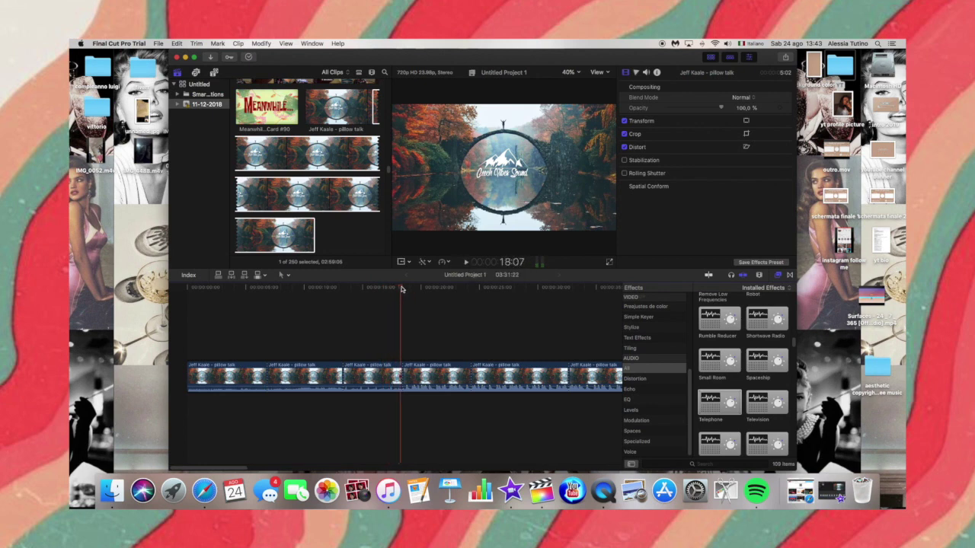
Search the audio effects for "under", apply Underwater to the fourth timeline clip, and play that clip from its start
{"action": "left_click", "coordinate": [403, 287]}
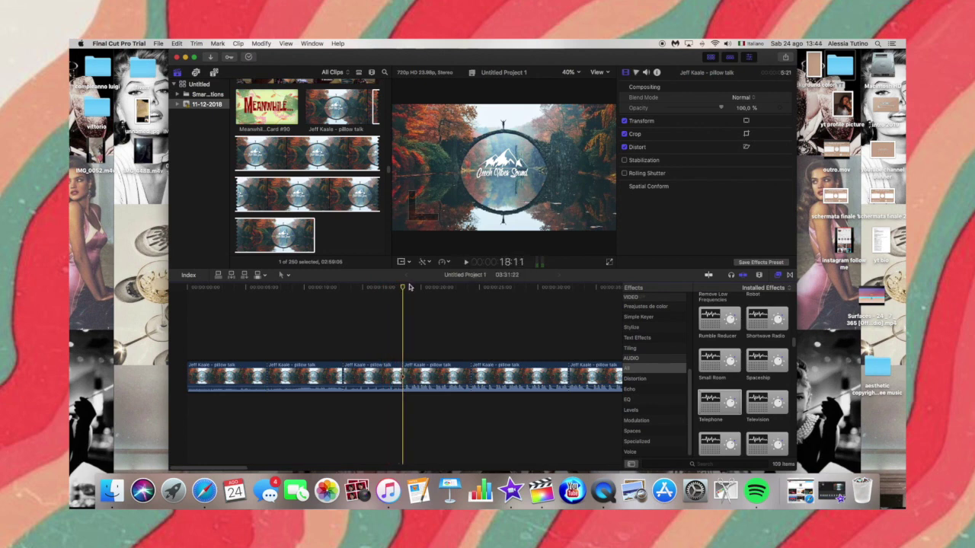
{"action": "scroll", "coordinate": [767, 358], "scroll_direction": "up", "scroll_amount": 10}
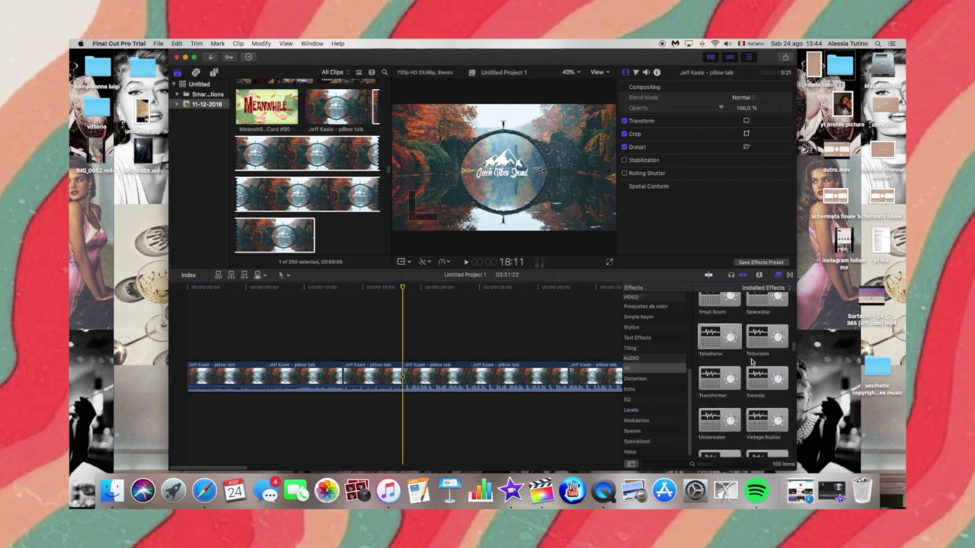
{"action": "scroll", "coordinate": [752, 361], "scroll_direction": "down", "scroll_amount": 5}
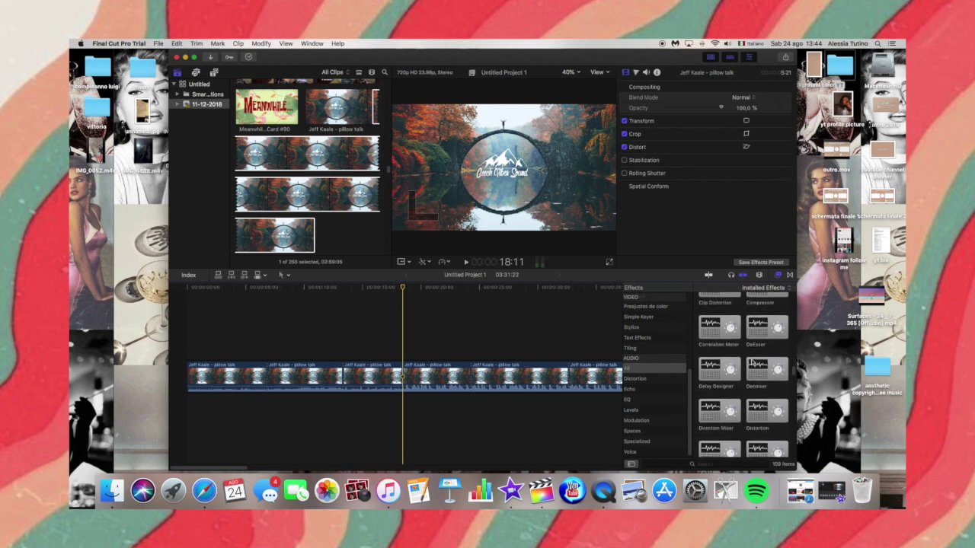
{"action": "scroll", "coordinate": [752, 362], "scroll_direction": "down", "scroll_amount": 5}
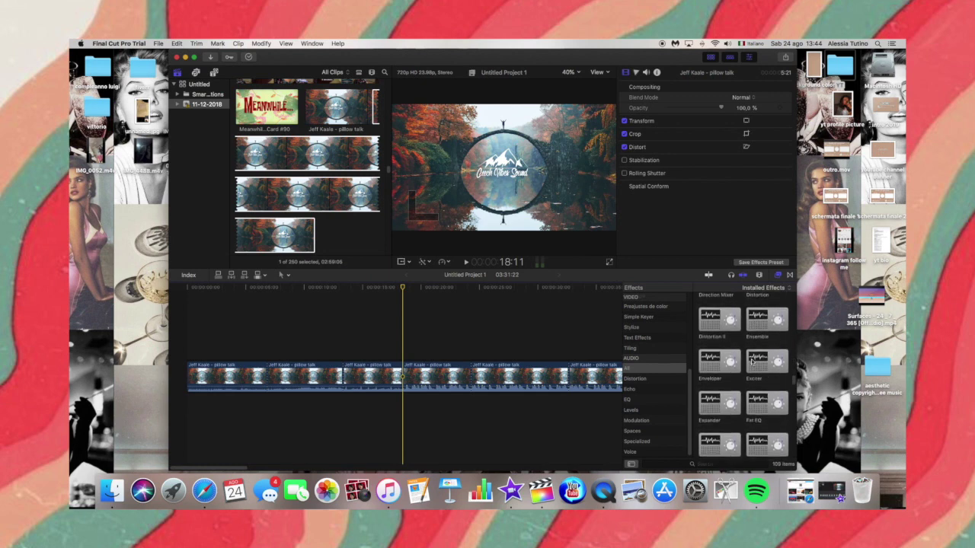
{"action": "scroll", "coordinate": [752, 362], "scroll_direction": "down", "scroll_amount": 5}
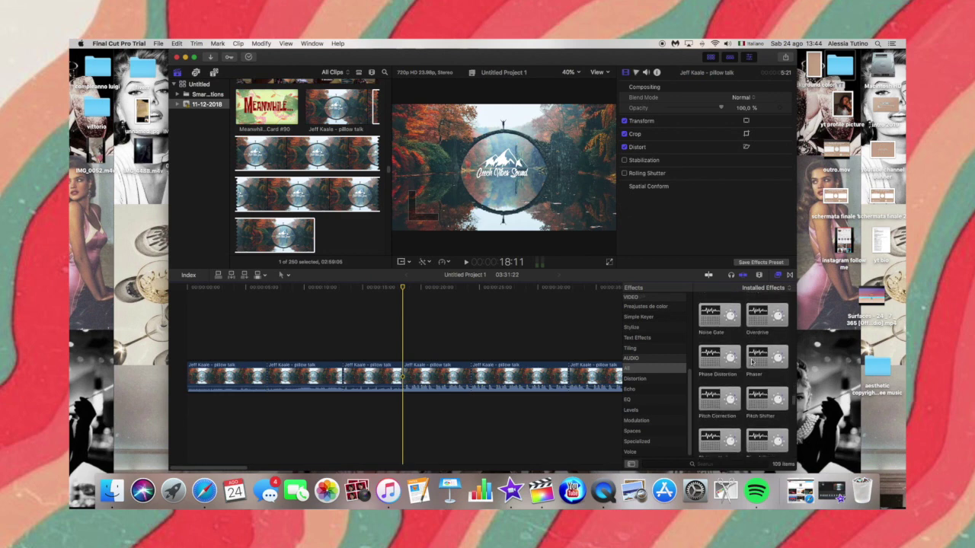
{"action": "scroll", "coordinate": [738, 364], "scroll_direction": "down", "scroll_amount": 5}
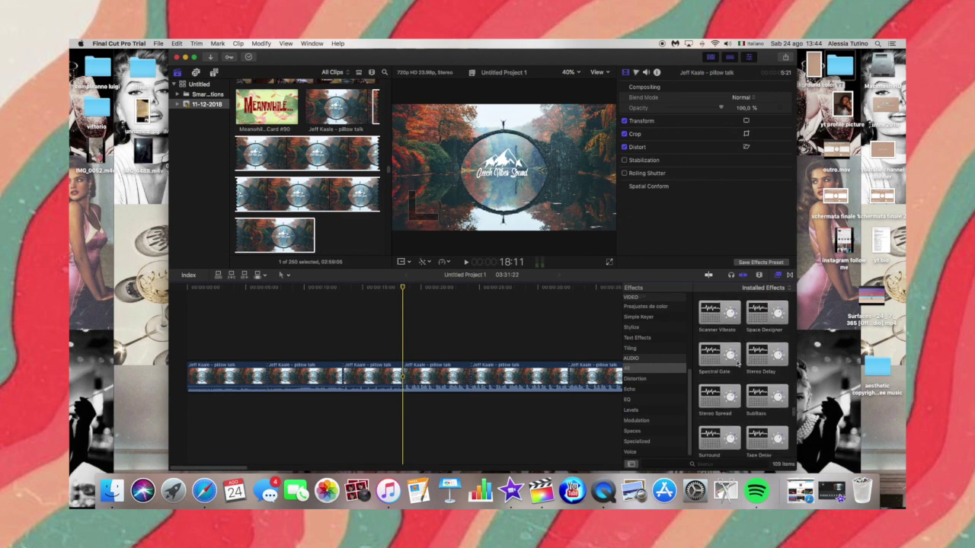
{"action": "scroll", "coordinate": [737, 364], "scroll_direction": "down", "scroll_amount": 5}
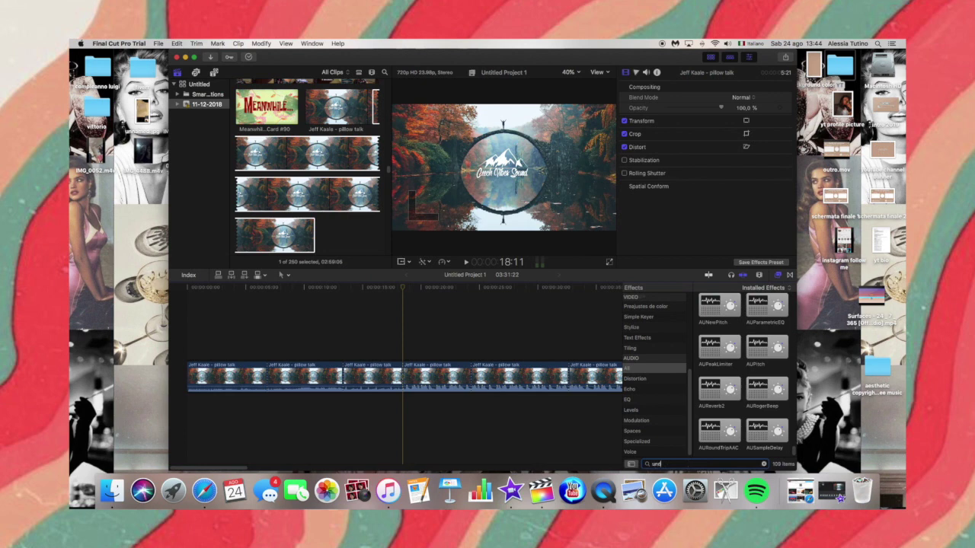
{"action": "type", "text": "er"}
{"action": "left_click_drag", "start_coordinate": [728, 311], "coordinate": [428, 377]}
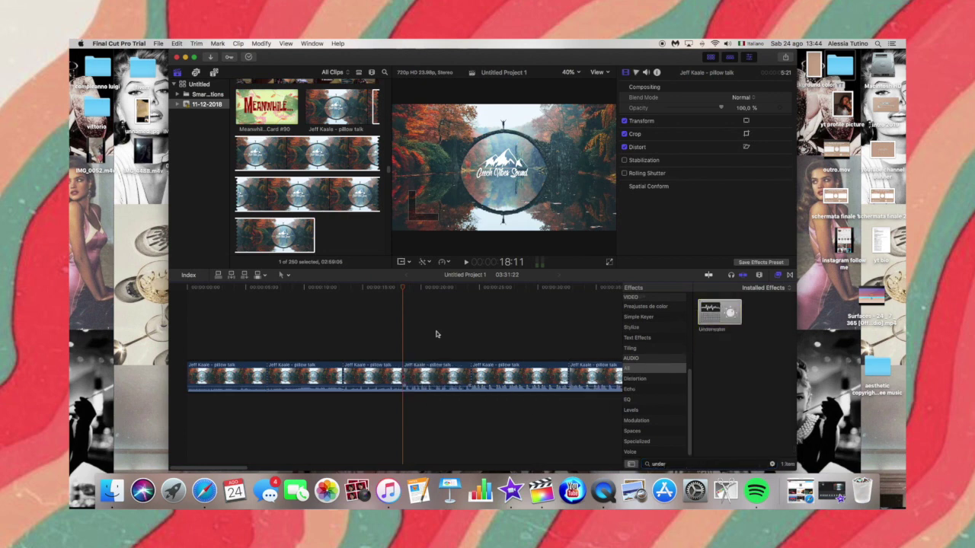
{"action": "left_click", "coordinate": [466, 262]}
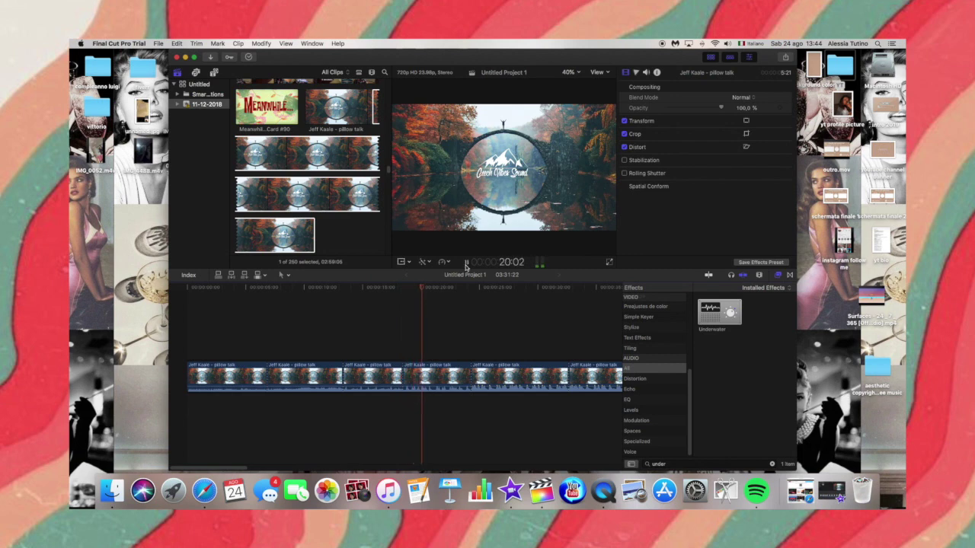